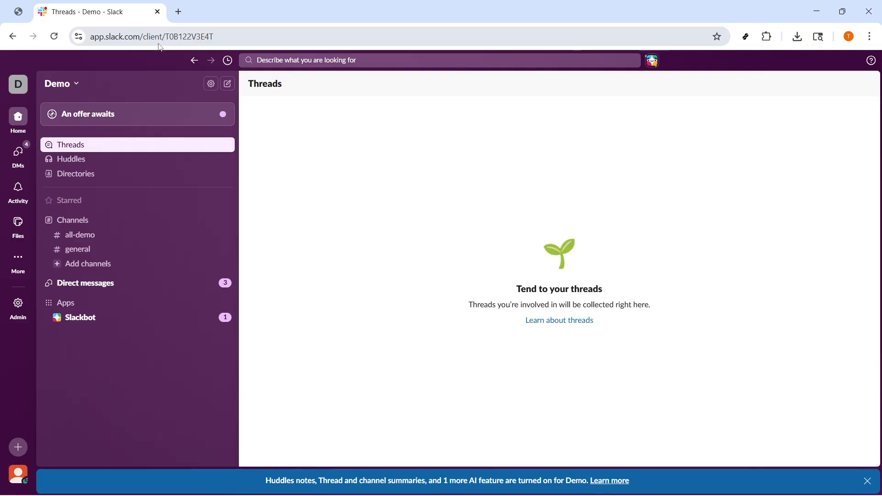
# - In #general, draft the message "Channel naming convention for our workspace" listing the #proj-, #team-, #help- and #social- prefixes, with its heading in bold
pyautogui.click(154, 250)
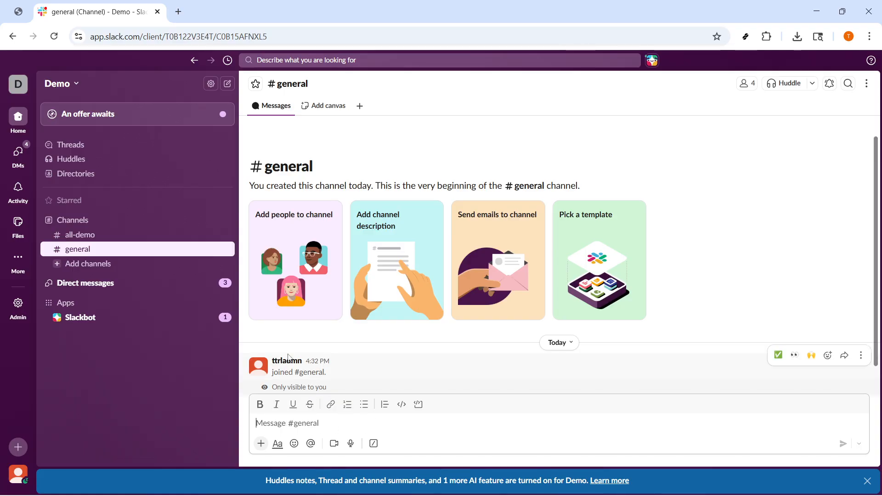
pyautogui.scroll(-2, 288, 357)
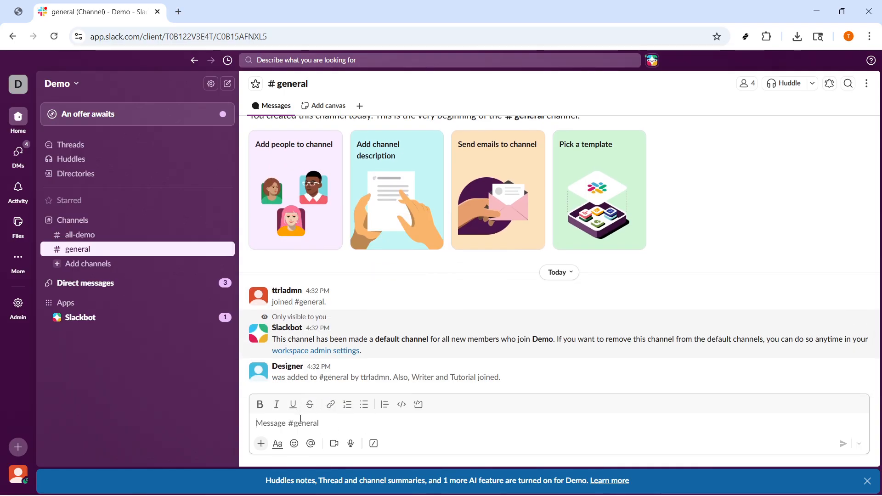
pyautogui.write('📌 Channel naming convention for our workspace  • #proj- → project channels (e.g., proj-website-redesign) • #team- → team or department channels (e.g., team-marketing) • #help- → support and Q&A channels (e.g., help-it) • #social- → casual and social channels (e.g., social-coffee-chat)')
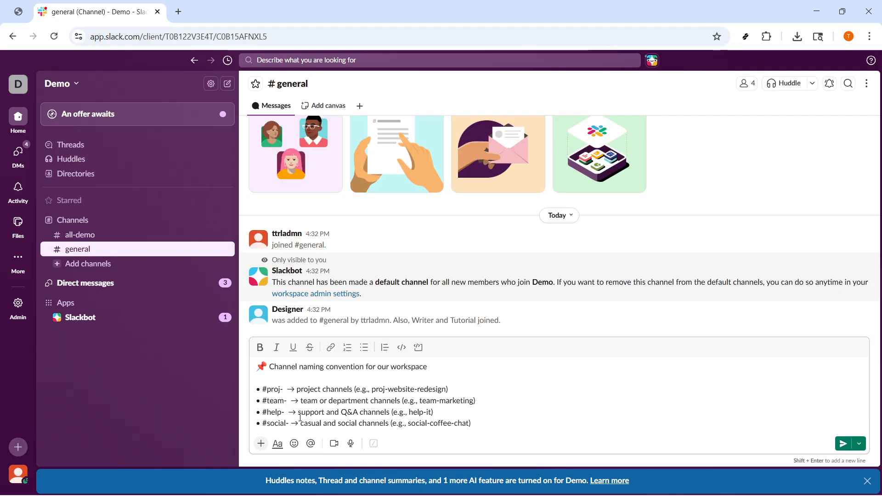
pyautogui.moveTo(430, 364); pyautogui.dragTo(265, 361)
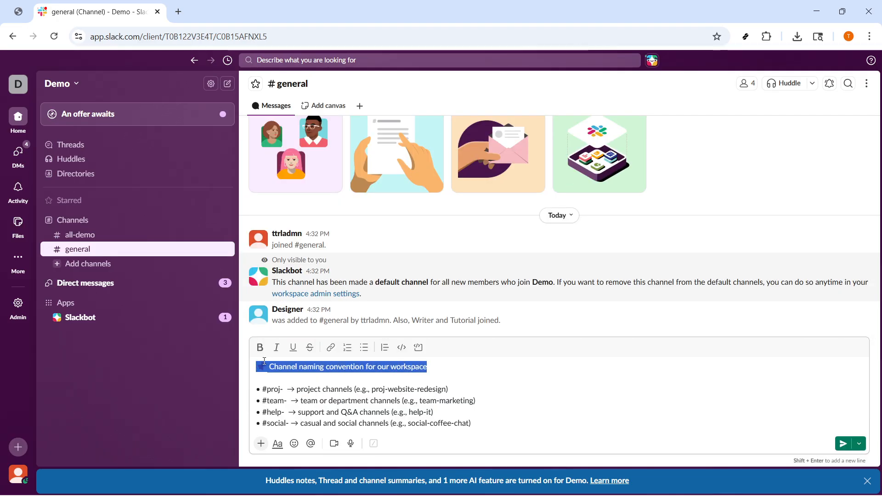
pyautogui.hotkey('ctrl', 'b')
# - Review the project, team, help and social prefix lines of the drafted naming convention one by one
pyautogui.moveTo(458, 388); pyautogui.dragTo(257, 377)
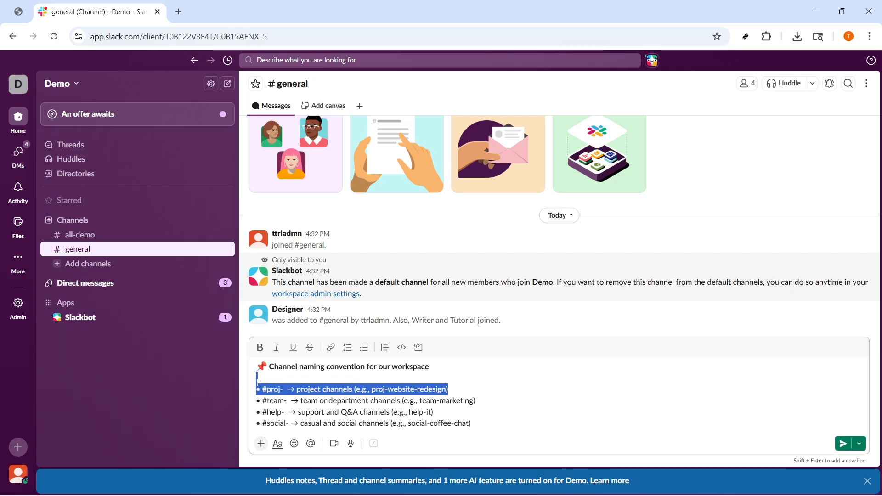
pyautogui.click(487, 401)
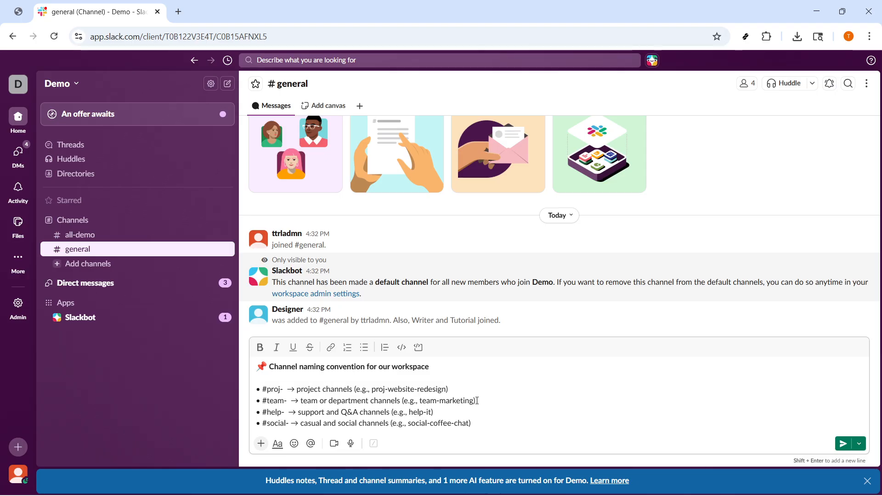
pyautogui.moveTo(477, 401); pyautogui.dragTo(268, 402)
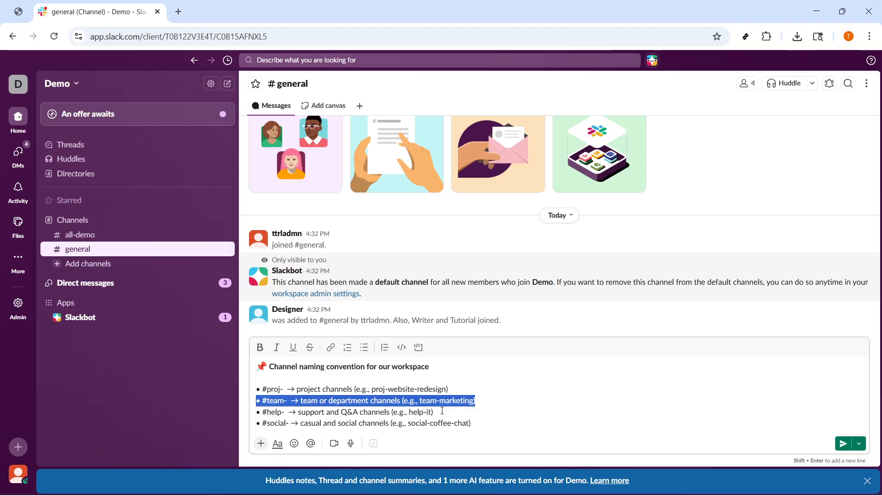
pyautogui.click(442, 412)
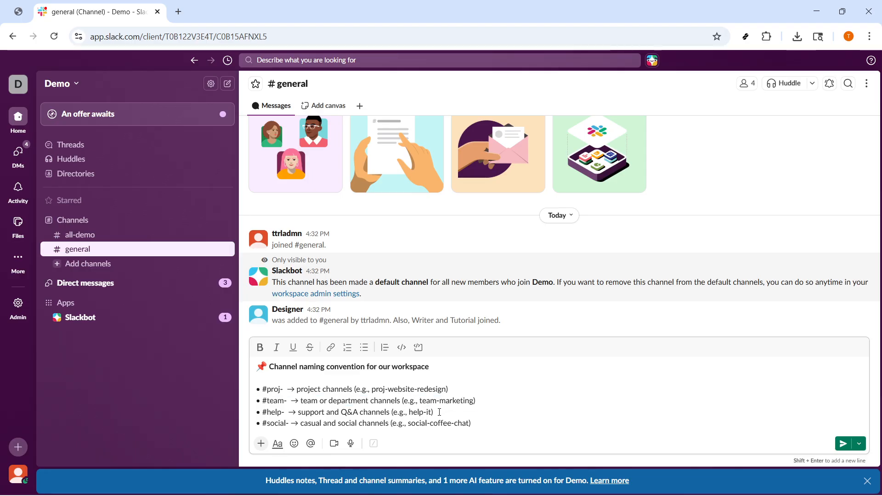
pyautogui.moveTo(439, 413); pyautogui.dragTo(258, 411)
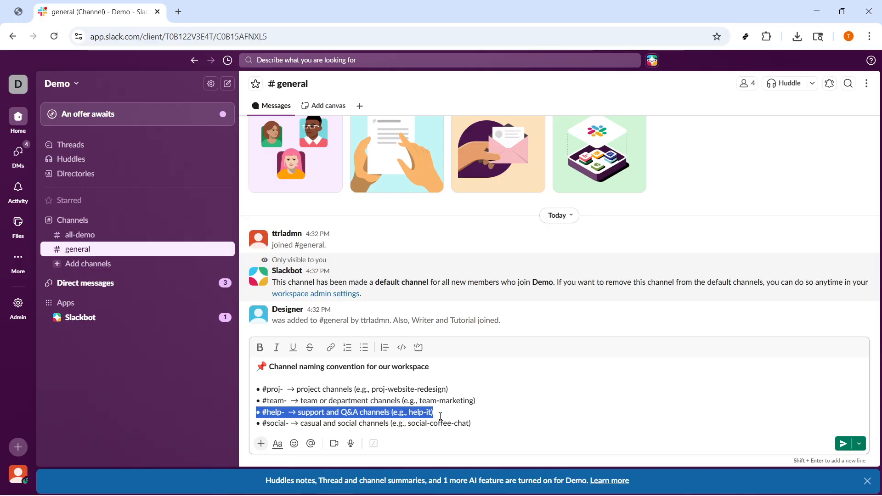
pyautogui.click(473, 423)
pyautogui.moveTo(473, 424); pyautogui.dragTo(257, 423)
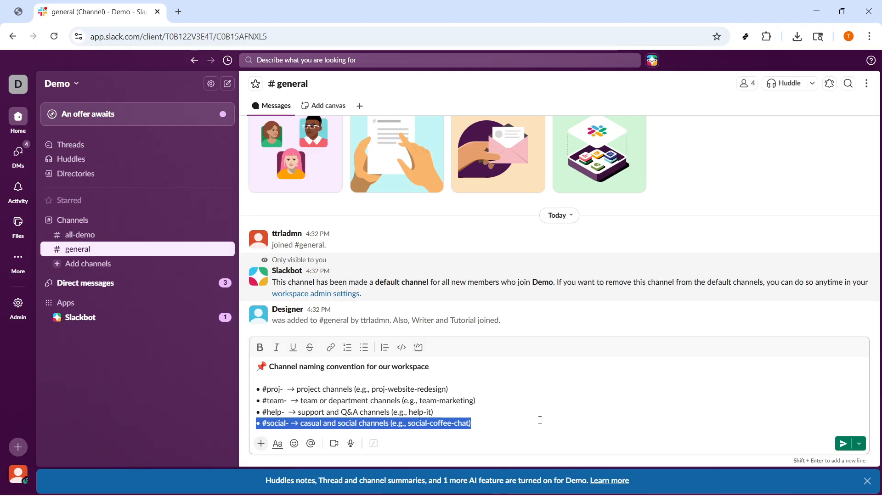
pyautogui.click(478, 425)
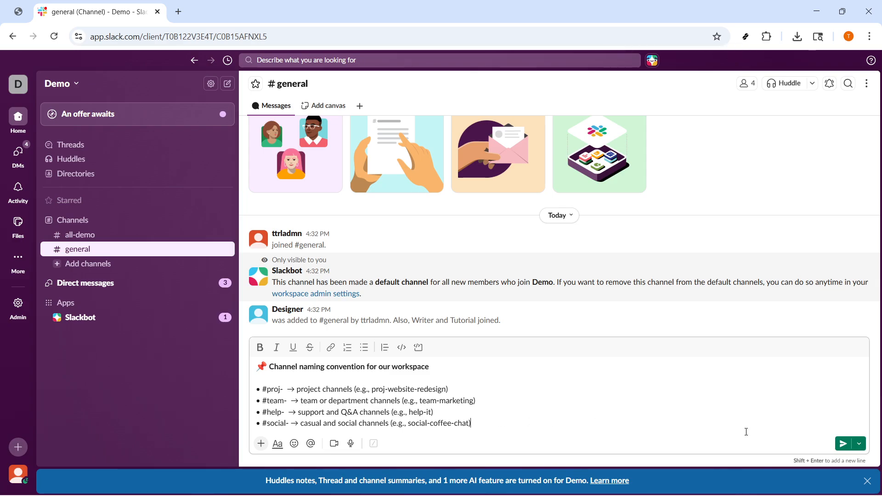
# - Send the channel naming convention message in #general and pin it to the channel
pyautogui.click(847, 445)
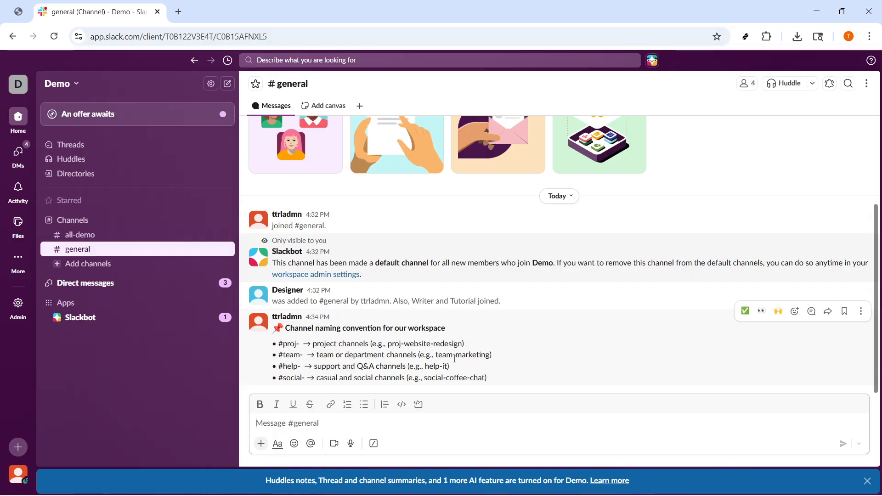
pyautogui.click(861, 313)
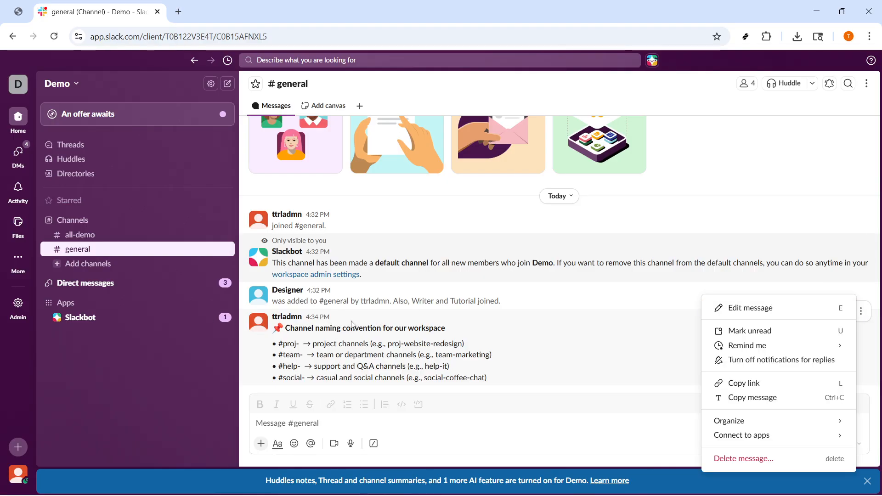
pyautogui.click(507, 332)
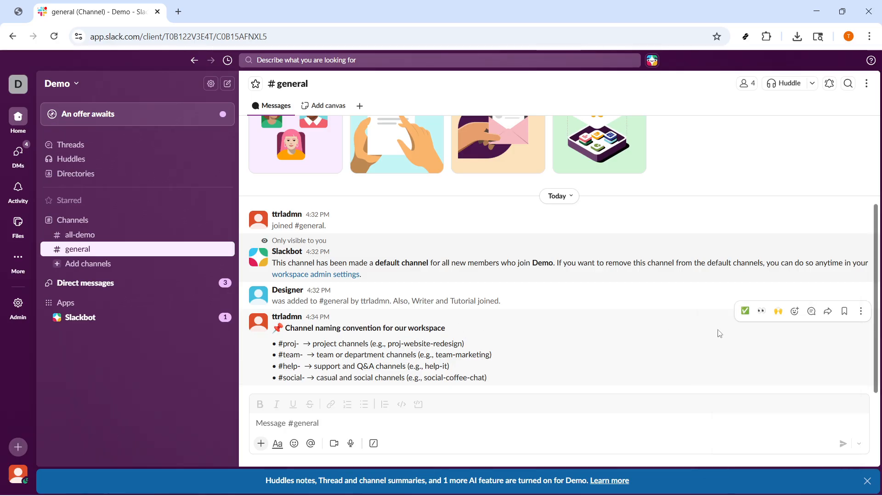
pyautogui.click(861, 313)
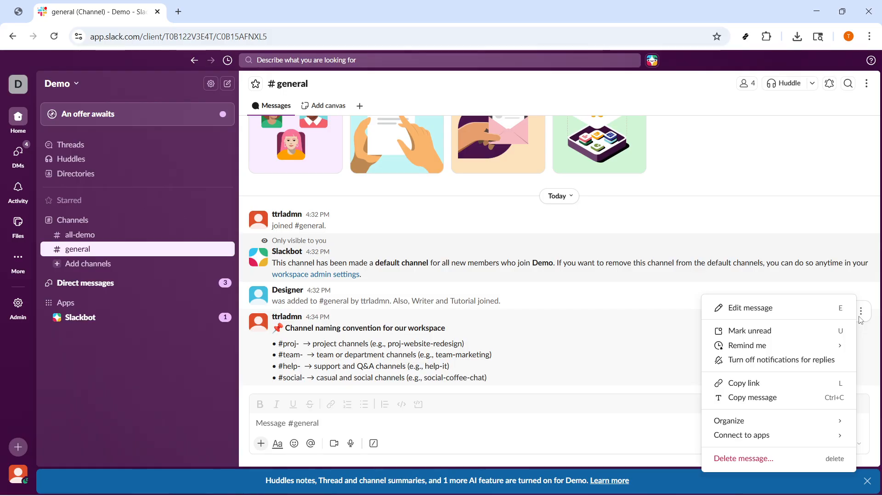
pyautogui.moveTo(795, 426)
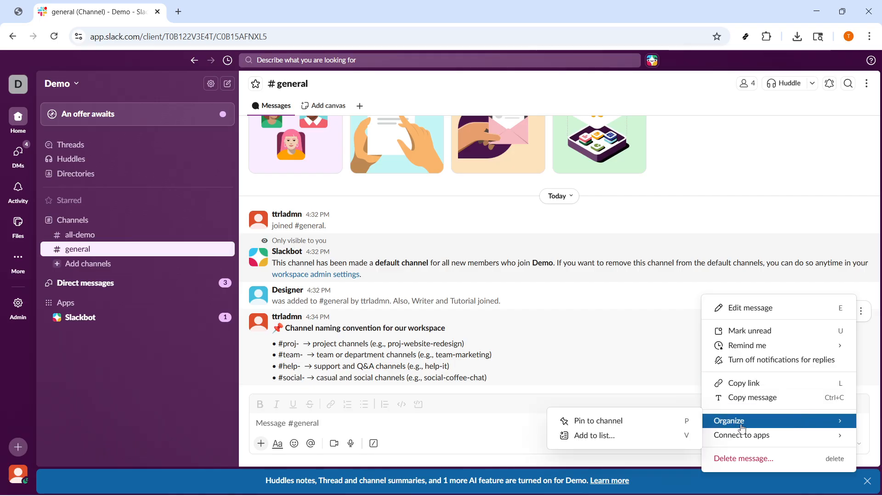
pyautogui.click(662, 421)
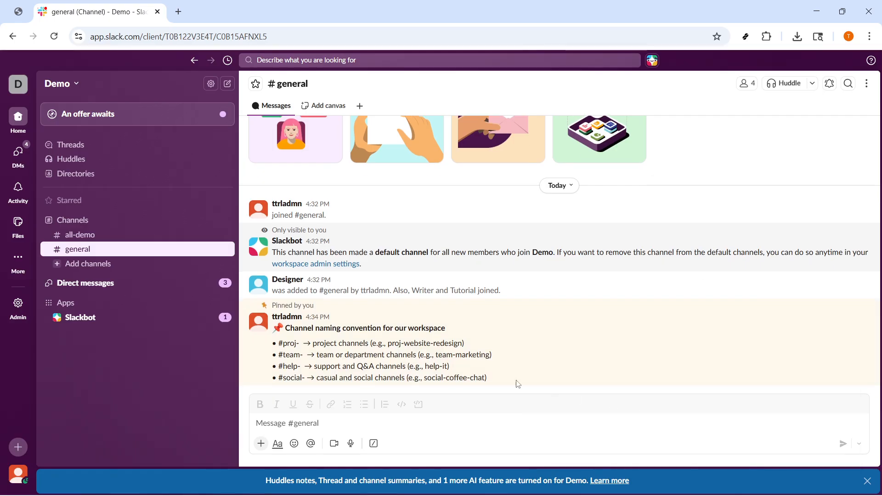
pyautogui.moveTo(311, 313); pyautogui.dragTo(273, 303)
pyautogui.click(316, 309)
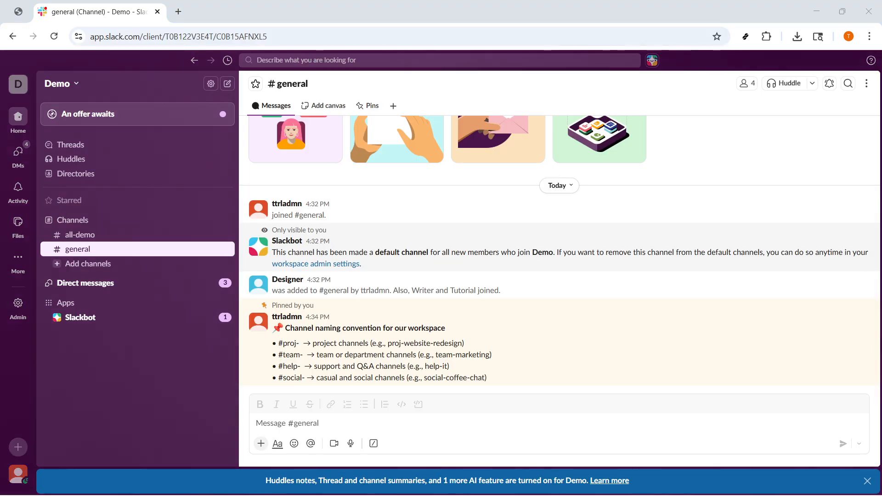
# - Create a public channel named proj-website-redesign using the suggested proj prefix, without adding any people
pyautogui.doubleClick(128, 224)
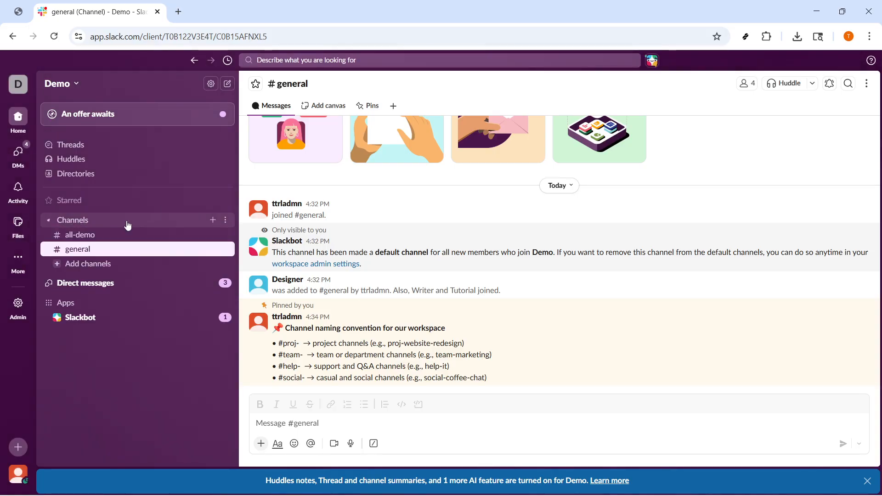
pyautogui.click(213, 220)
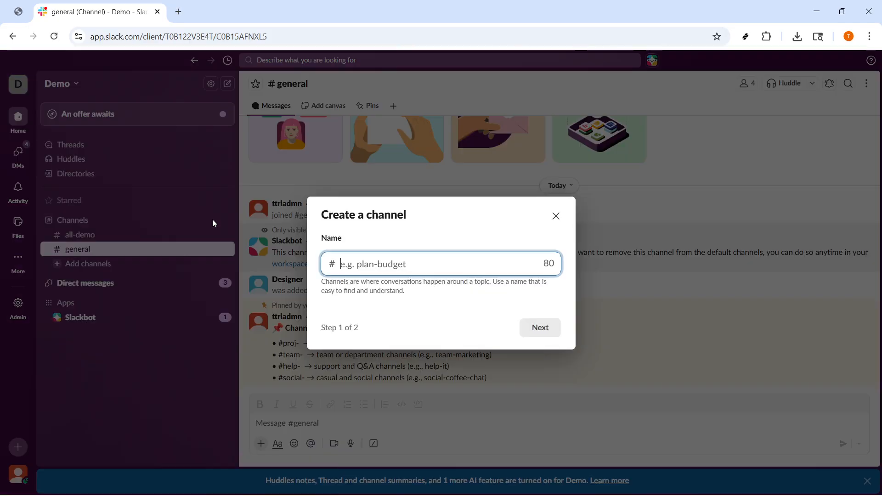
pyautogui.click(373, 267)
pyautogui.click(376, 303)
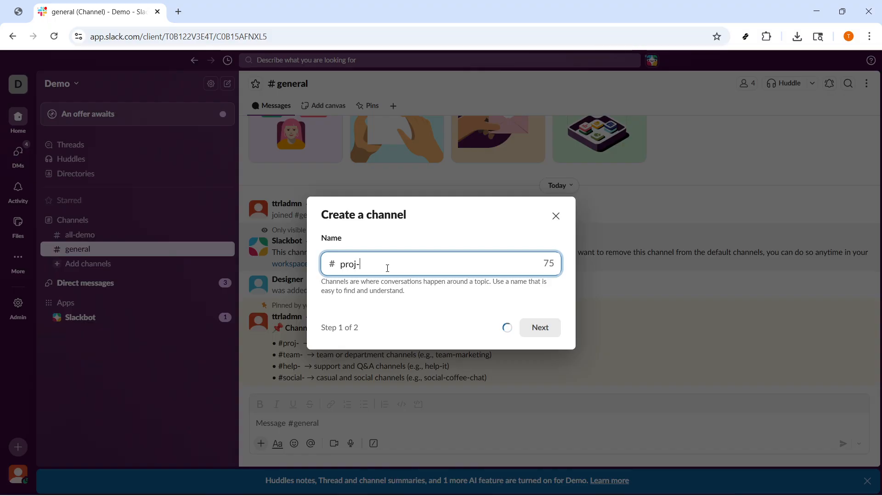
pyautogui.write('website-redesign')
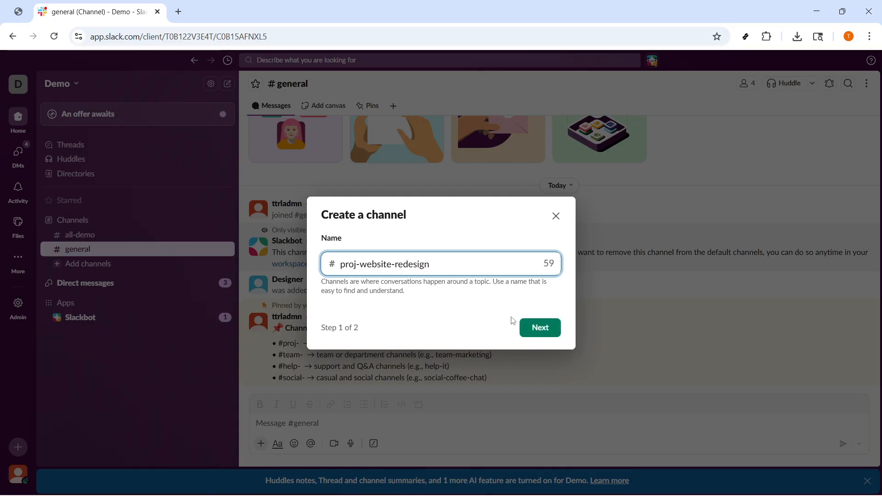
pyautogui.click(526, 328)
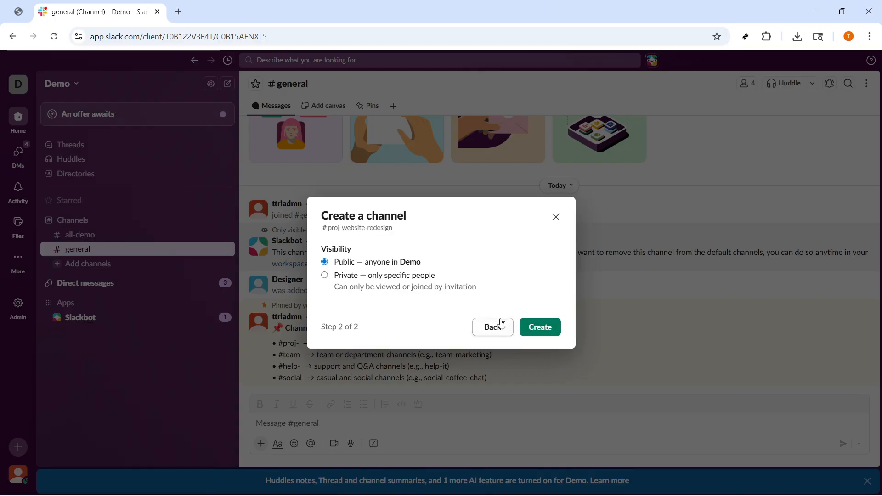
pyautogui.click(544, 328)
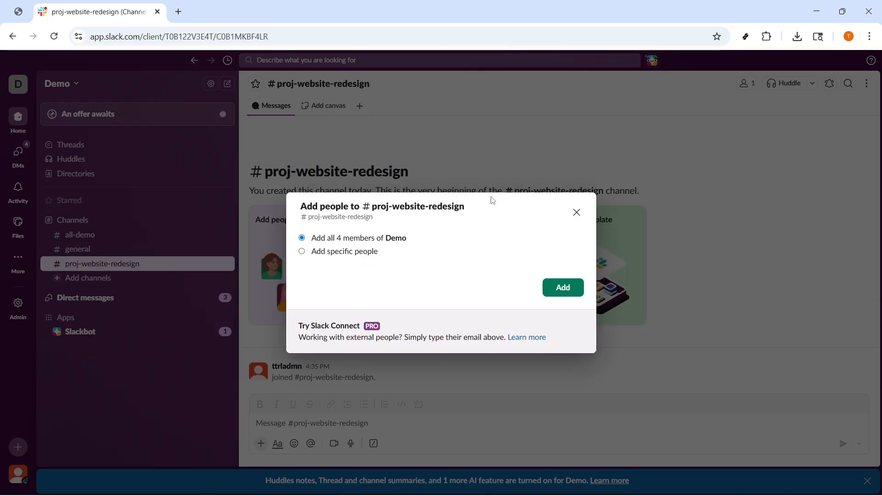
pyautogui.click(577, 213)
# - Set the #proj-website-redesign channel description to "Design, copy, and launch tasks for the new marketing site." and close the channel details
pyautogui.click(322, 84)
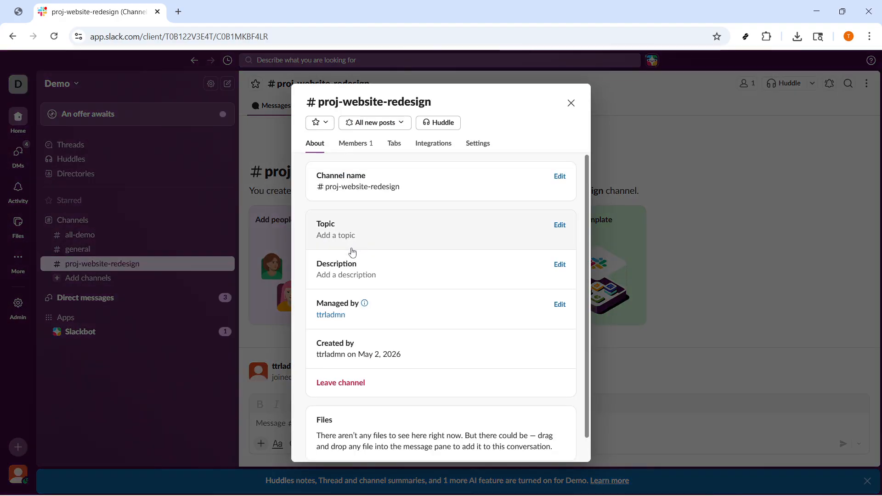
pyautogui.click(559, 267)
pyautogui.write('Design, copy, and launch tasks for the new marketing site.')
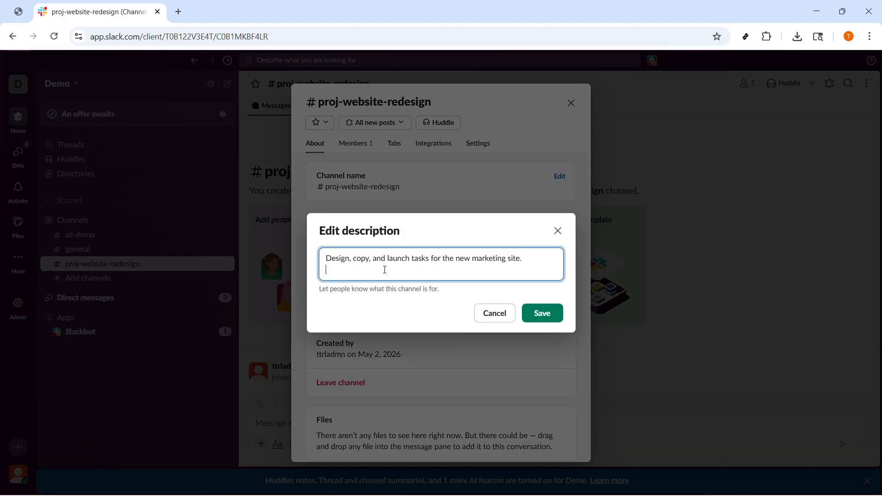
pyautogui.press('BackSpace')
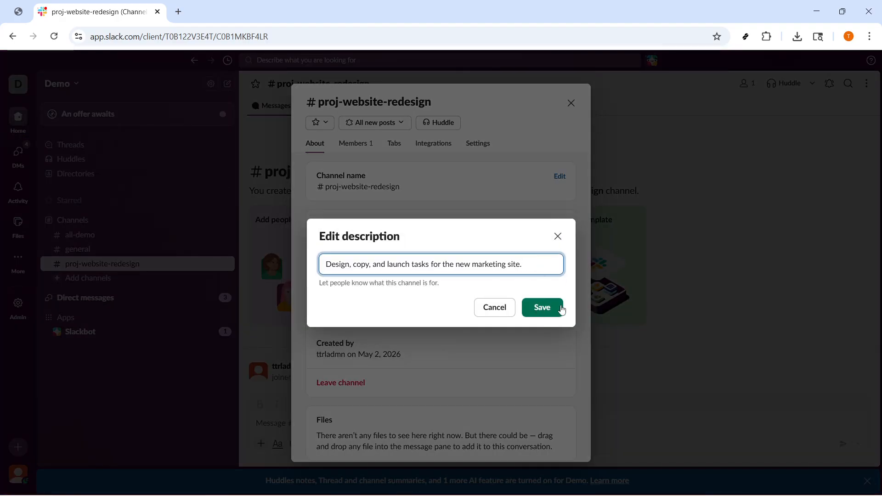
pyautogui.click(541, 308)
pyautogui.click(538, 307)
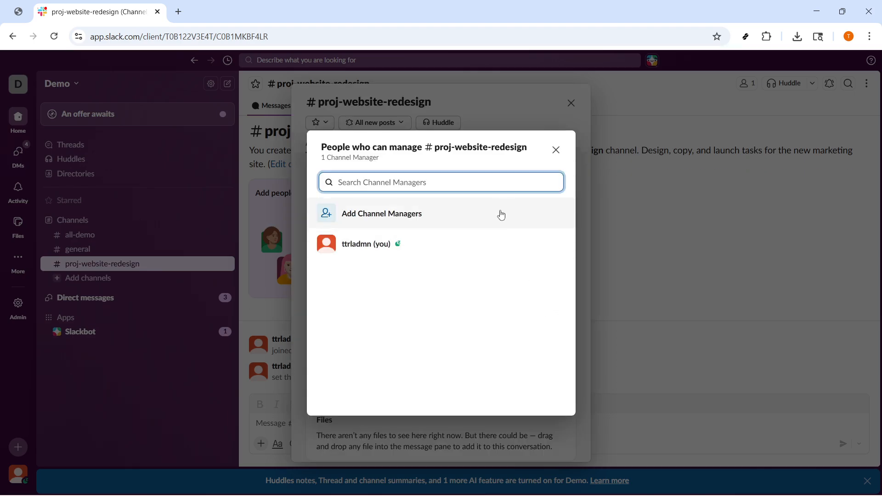
pyautogui.click(556, 150)
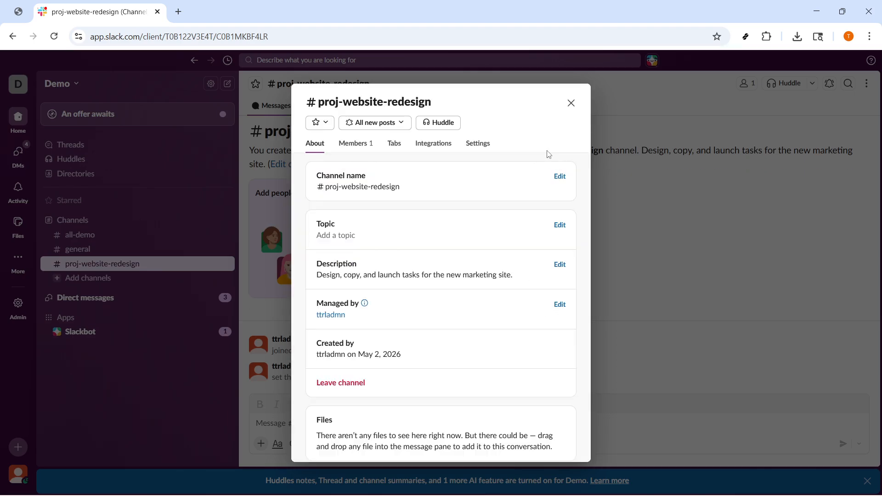
pyautogui.click(571, 110)
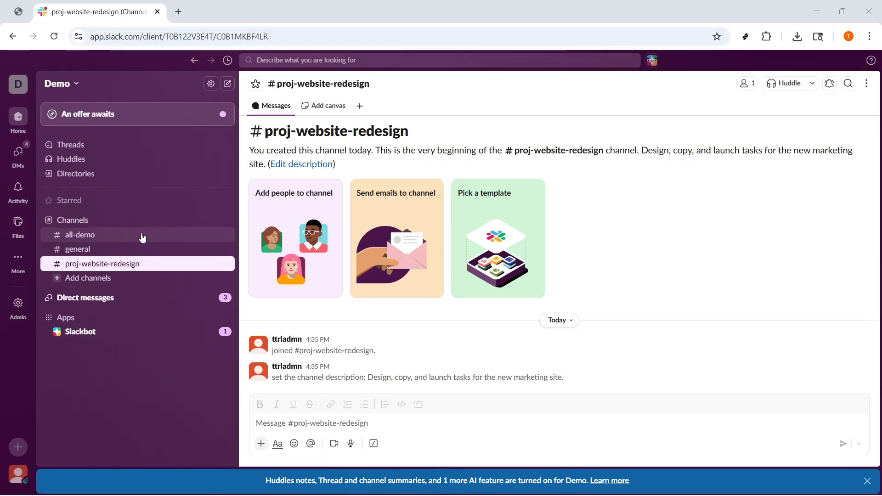
# - Create a public channel named team-marketing using the suggested team prefix
pyautogui.click(212, 222)
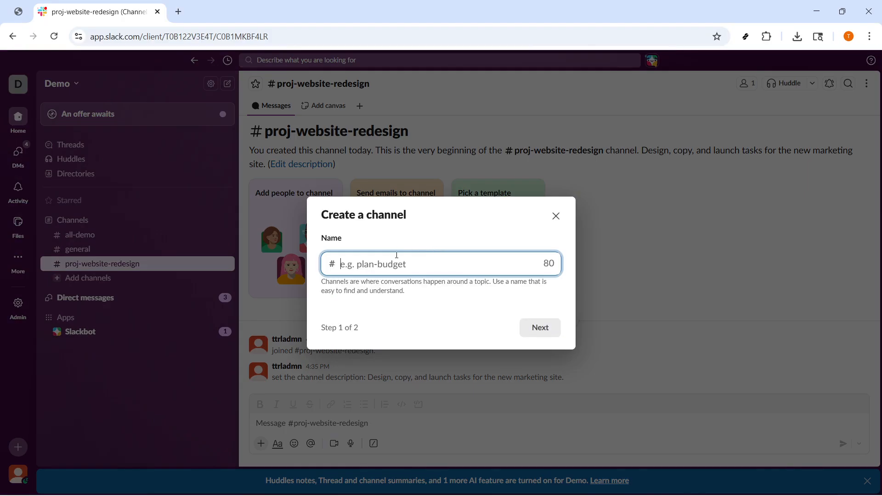
pyautogui.click(388, 268)
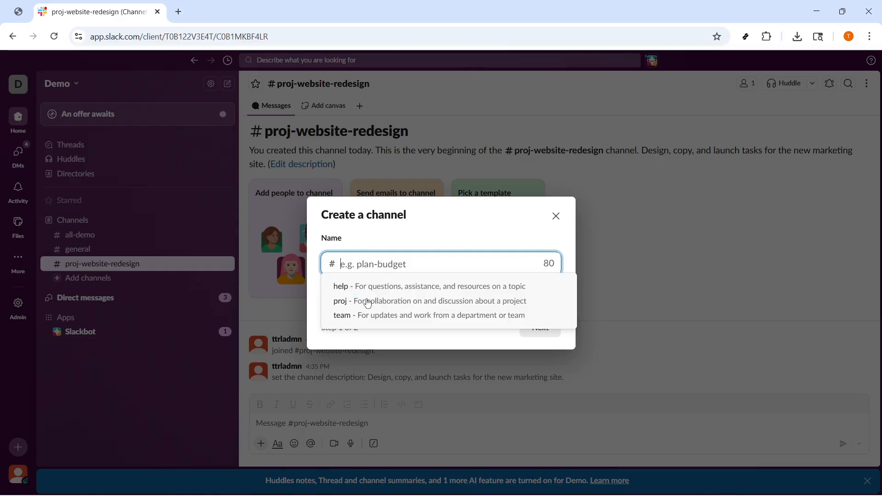
pyautogui.click(366, 315)
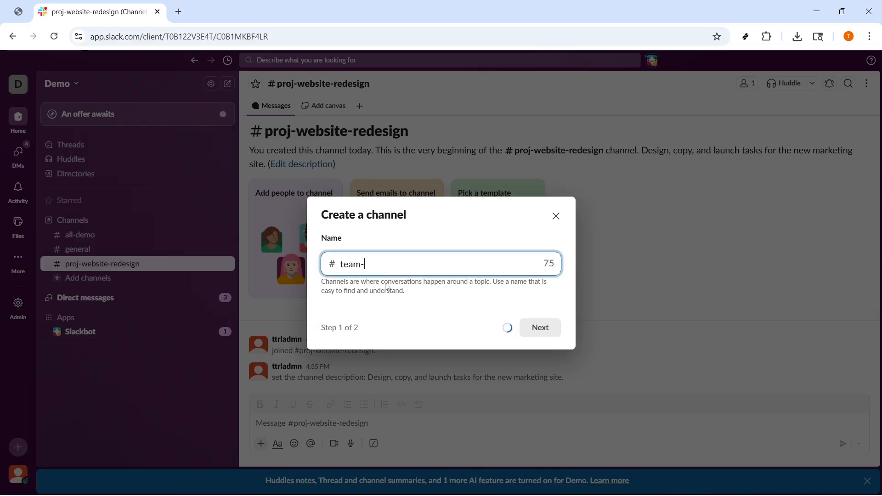
pyautogui.write('marketing')
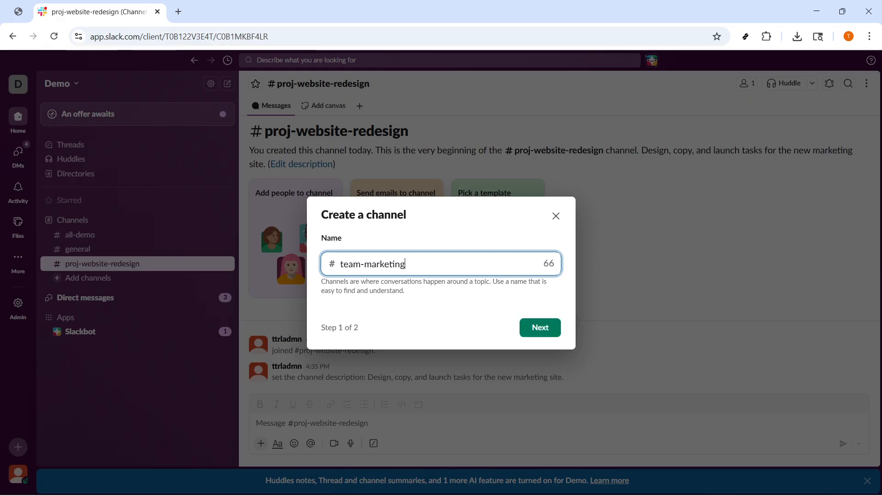
pyautogui.click(541, 328)
pyautogui.click(540, 328)
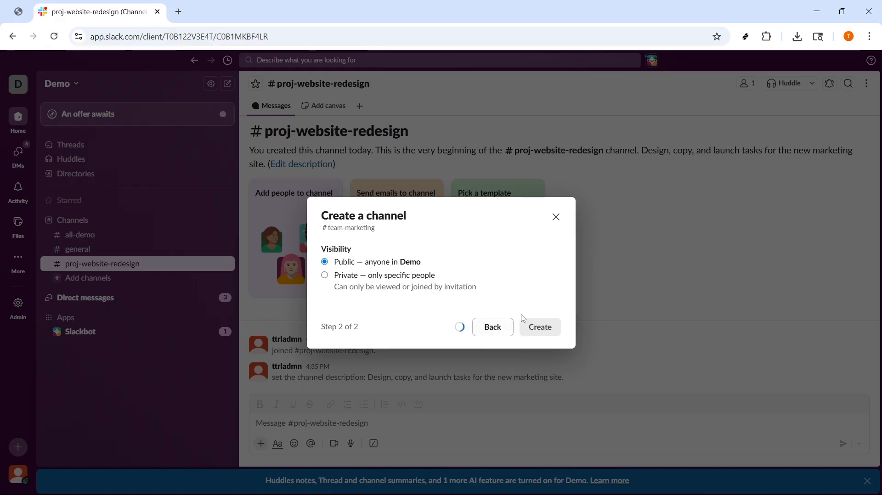
# - Skip adding people to #team-marketing and set its channel description to "Marketing team daily work, campaigns, and updates", closing the channel details
pyautogui.click(577, 212)
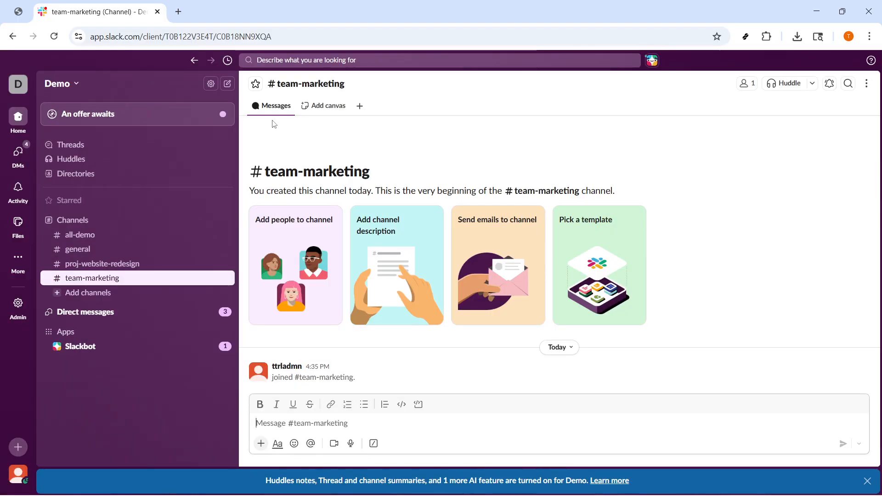
pyautogui.click(297, 93)
pyautogui.click(561, 264)
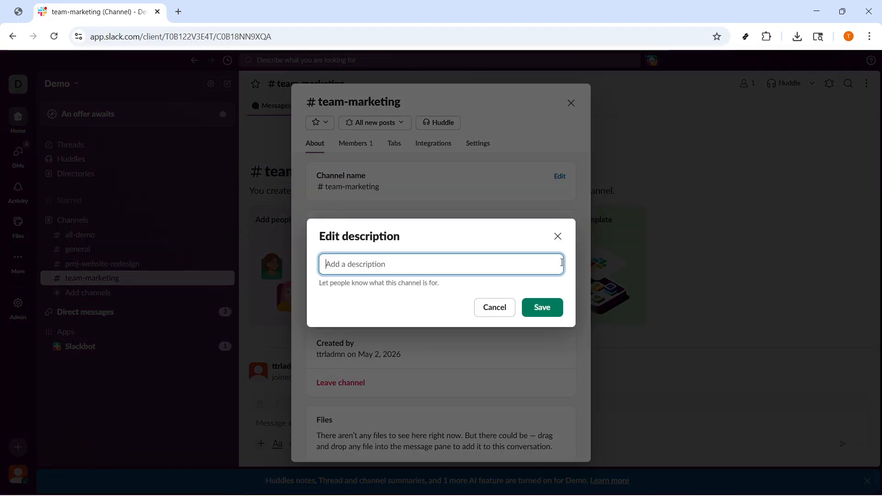
pyautogui.write('Marketing team daily work, campaigns, and updates')
pyautogui.click(542, 308)
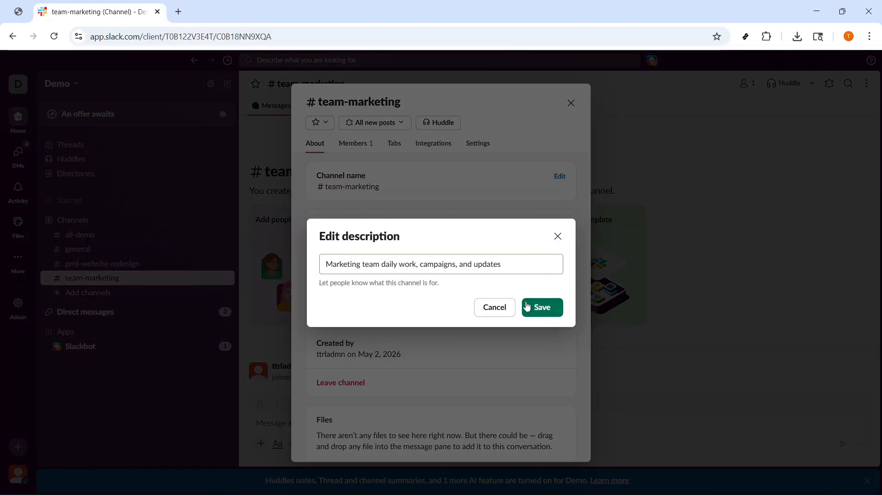
pyautogui.click(571, 103)
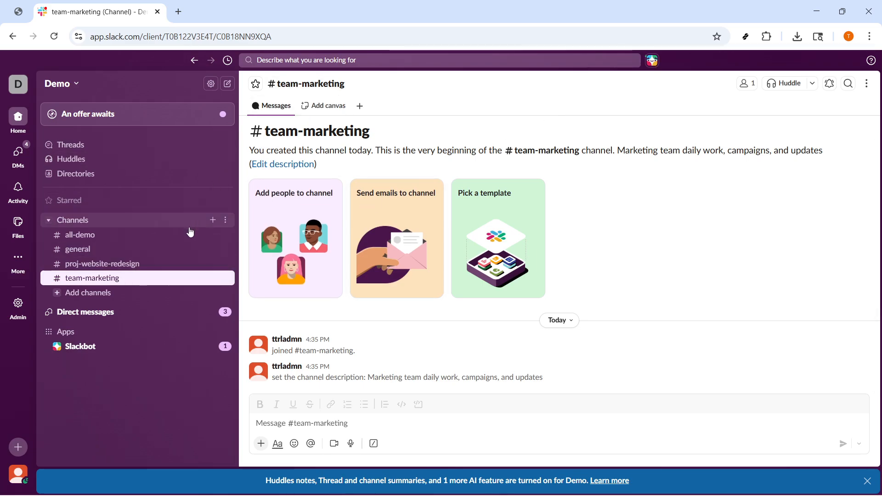
# - Create a public channel named team-engineering using the suggested team prefix, without adding any people
pyautogui.click(213, 220)
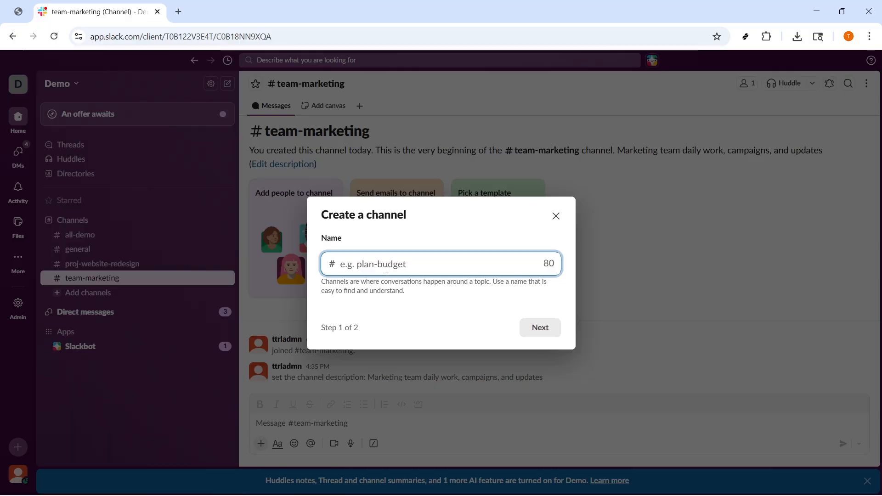
pyautogui.click(374, 315)
pyautogui.write('engie')
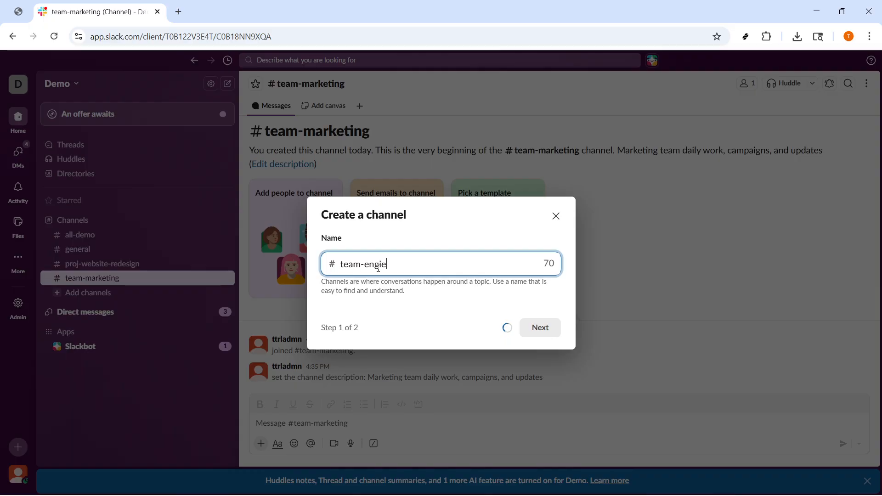
pyautogui.press('BackSpace')
pyautogui.write('neering')
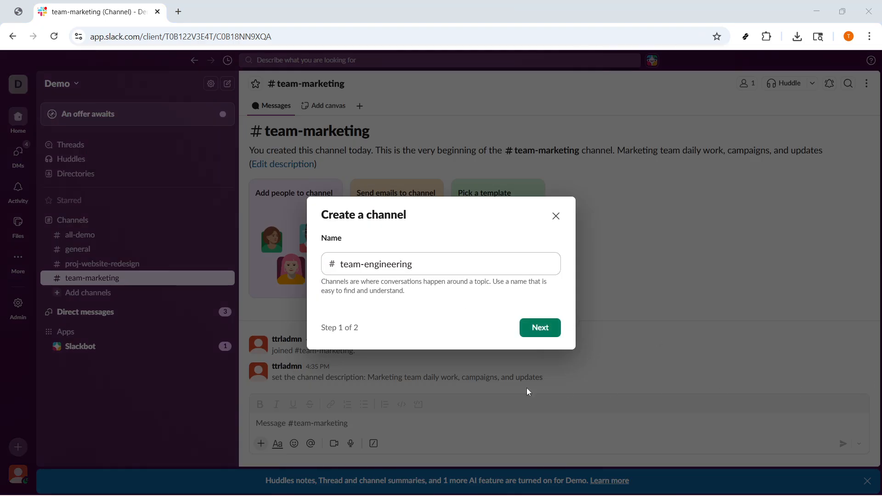
pyautogui.click(534, 327)
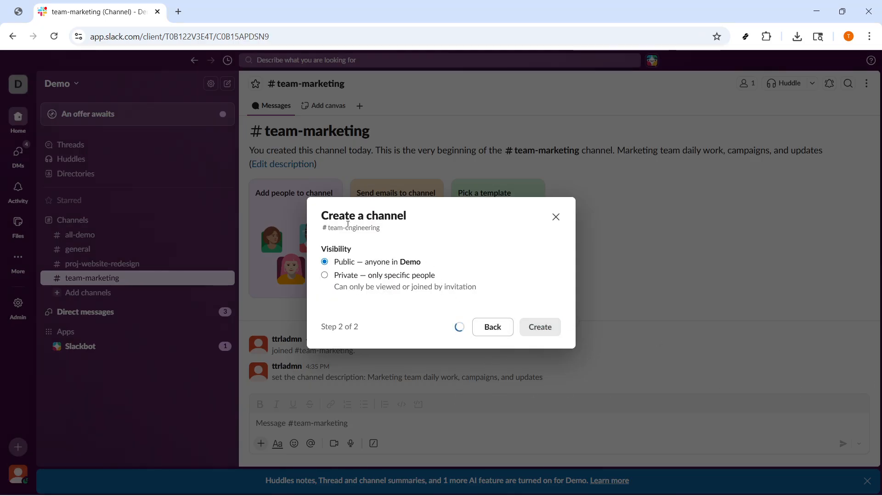
pyautogui.click(574, 214)
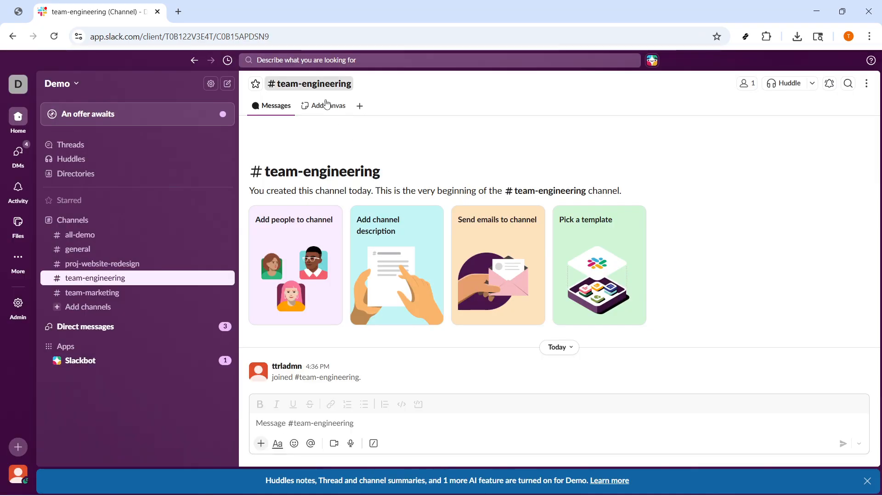
# - Set the #team-engineering channel description to "Engineering team daily work, code reviews, and standups" and close the channel details
pyautogui.click(317, 86)
pyautogui.click(427, 271)
pyautogui.write('Engineering team daily work, code reviews, and standups')
pyautogui.press('Return')
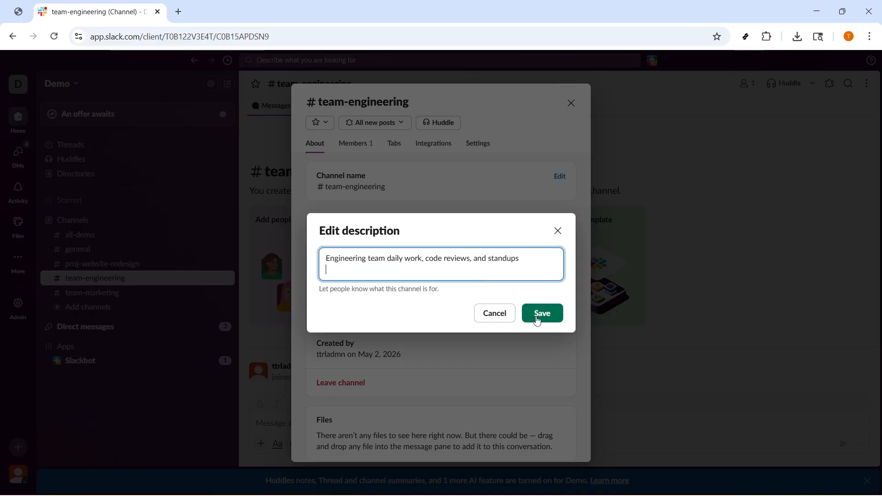
pyautogui.click(542, 314)
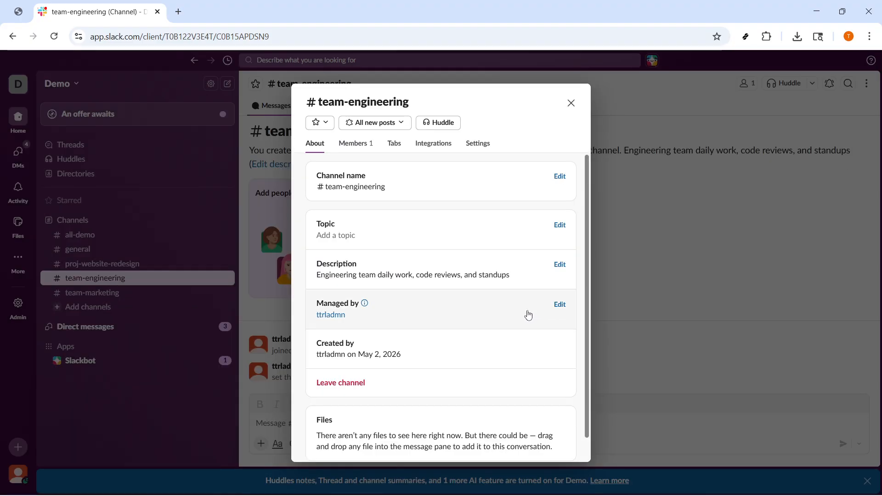
pyautogui.click(571, 103)
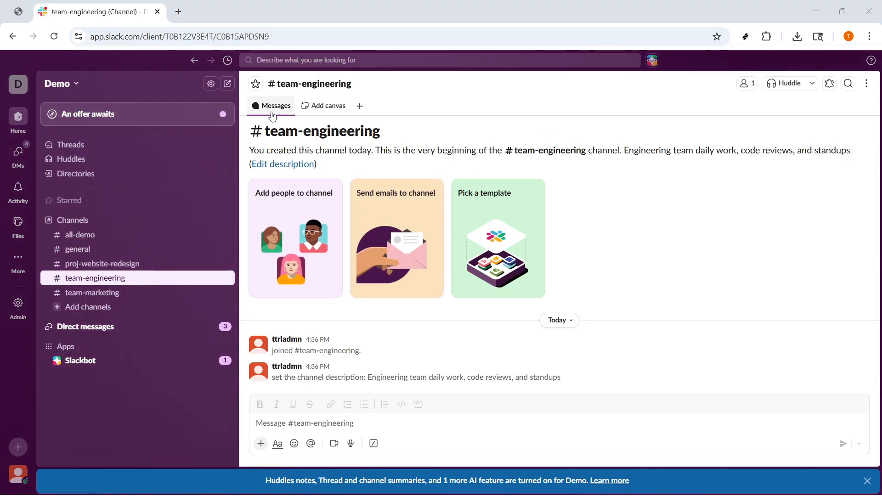
# - Create a public channel named help-it using the suggested help prefix, without adding any people
pyautogui.click(209, 220)
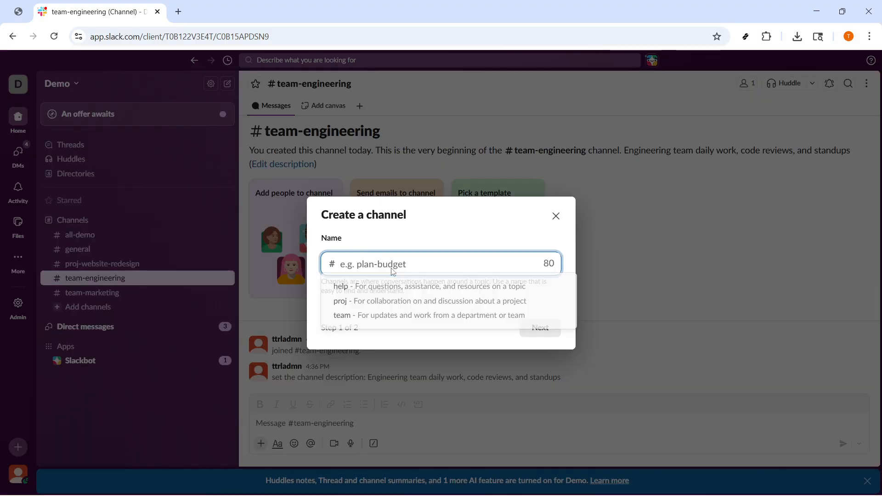
pyautogui.click(425, 286)
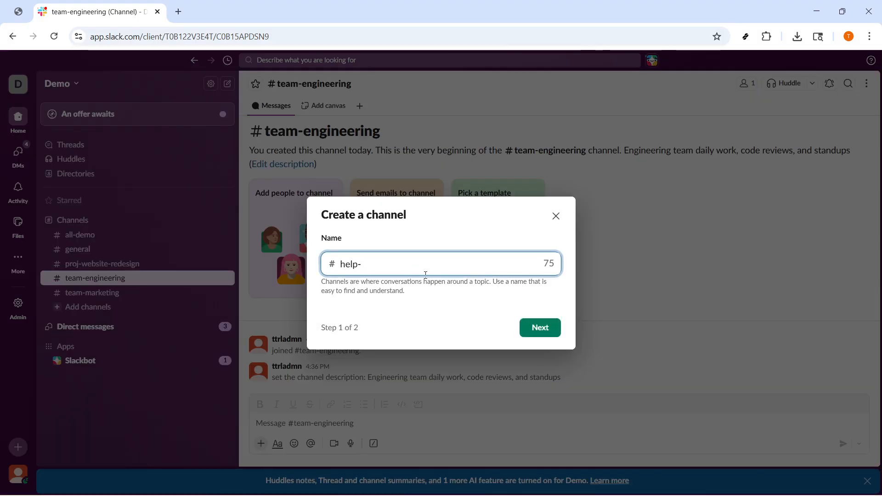
pyautogui.write('it')
pyautogui.moveTo(380, 264); pyautogui.dragTo(336, 268)
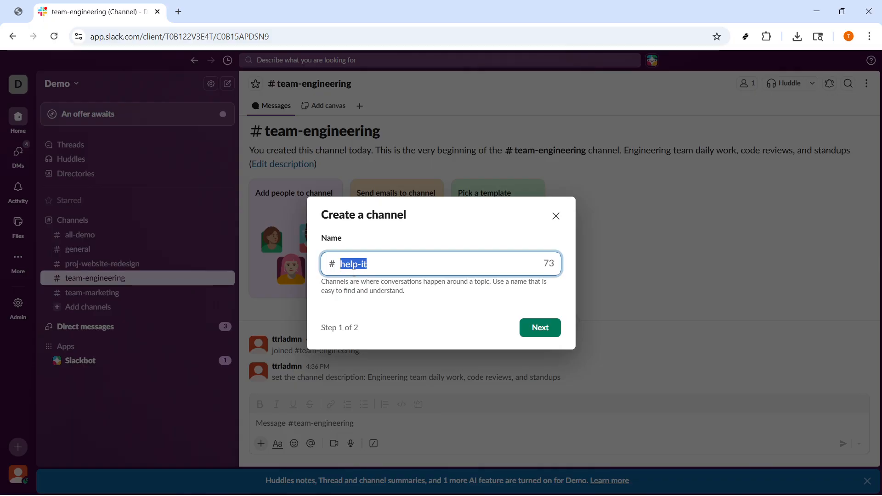
pyautogui.click(534, 329)
pyautogui.click(529, 329)
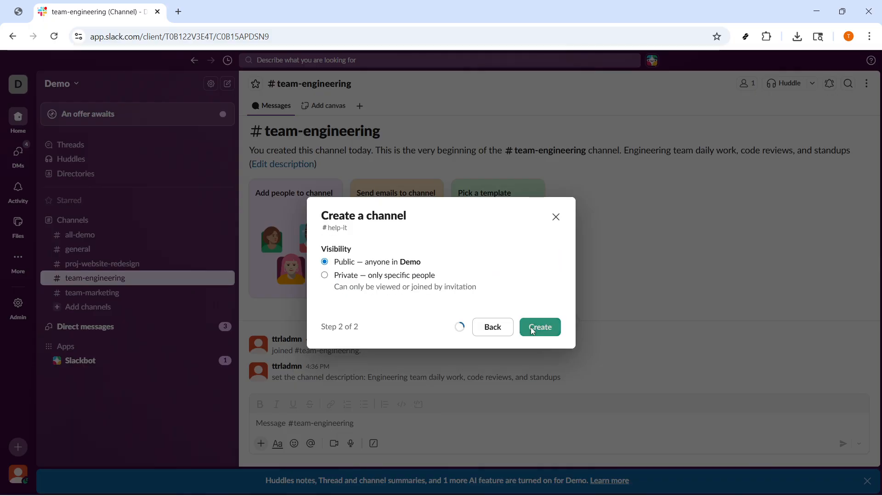
pyautogui.click(575, 213)
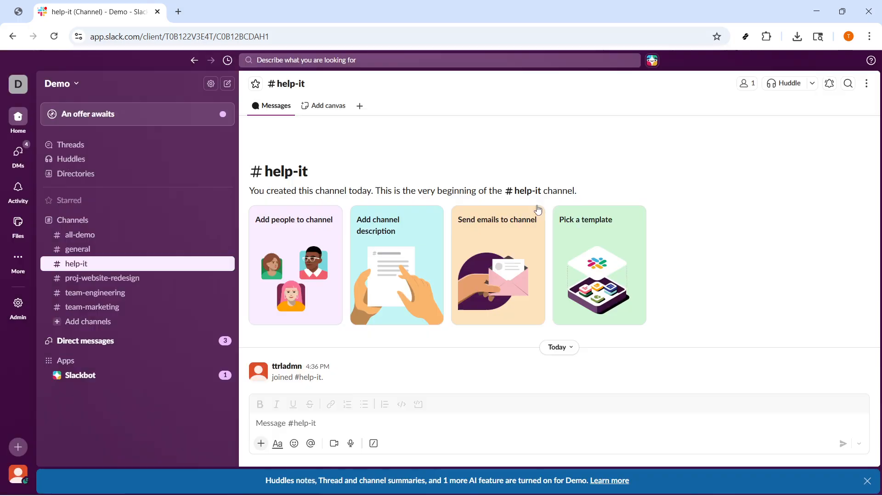
# - Set the #help-it channel description to "Ask the IT team questions — laptops, access, accounts" and close the channel details
pyautogui.click(287, 84)
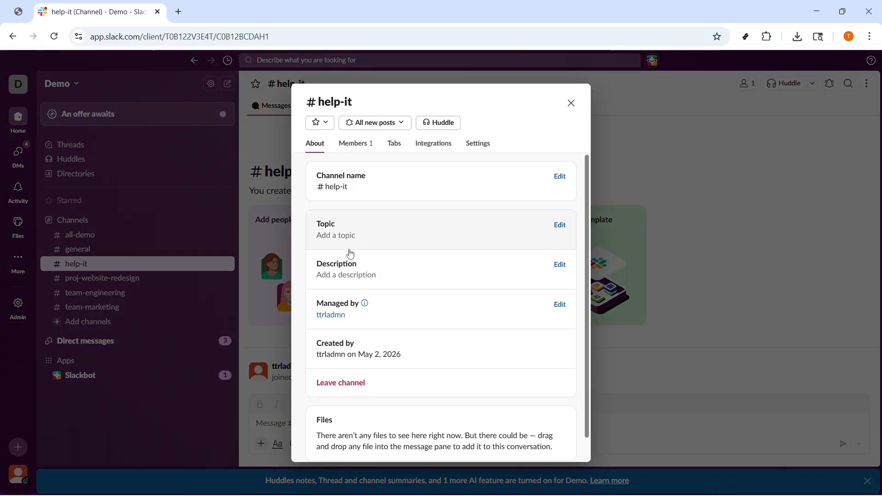
pyautogui.click(533, 279)
pyautogui.write('Ask the IT team questions — laptops, access, accounts')
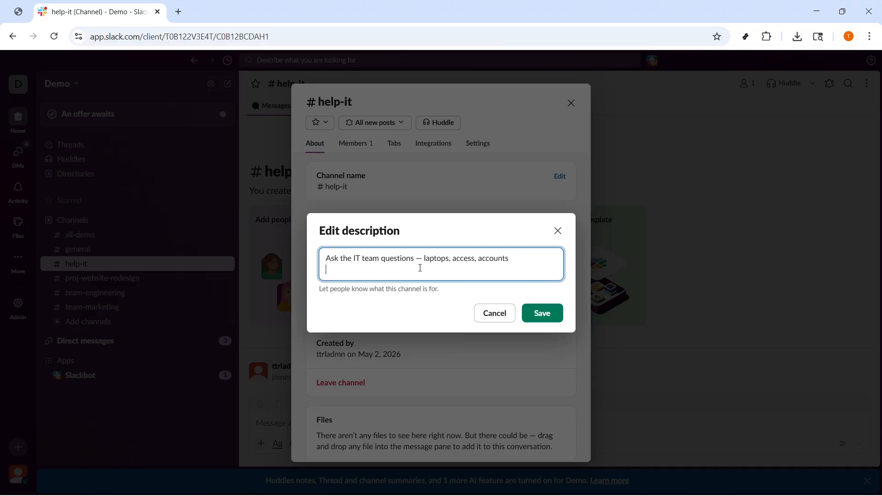
pyautogui.click(538, 313)
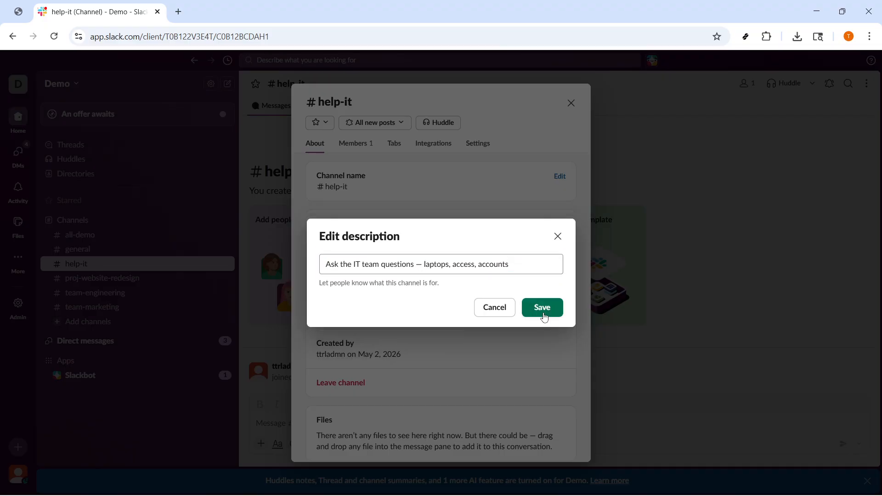
pyautogui.click(571, 104)
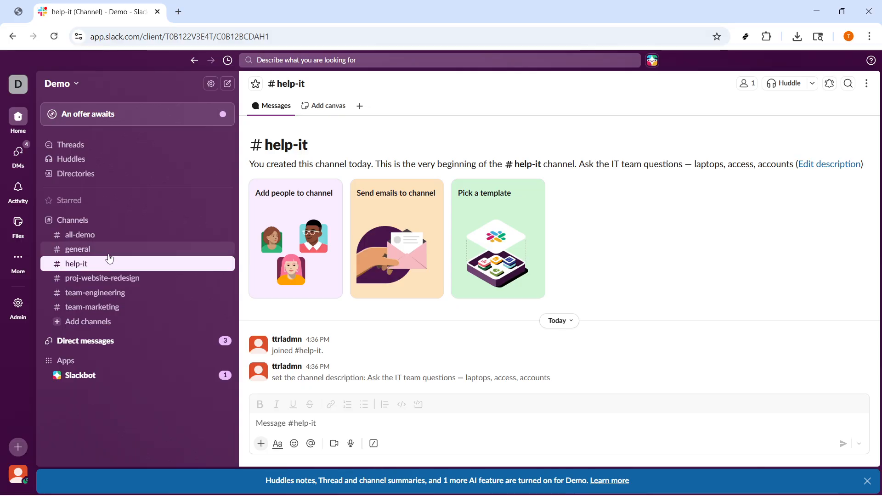
# - React with the green check mark emoji to the pinned channel naming convention message in #general
pyautogui.click(85, 254)
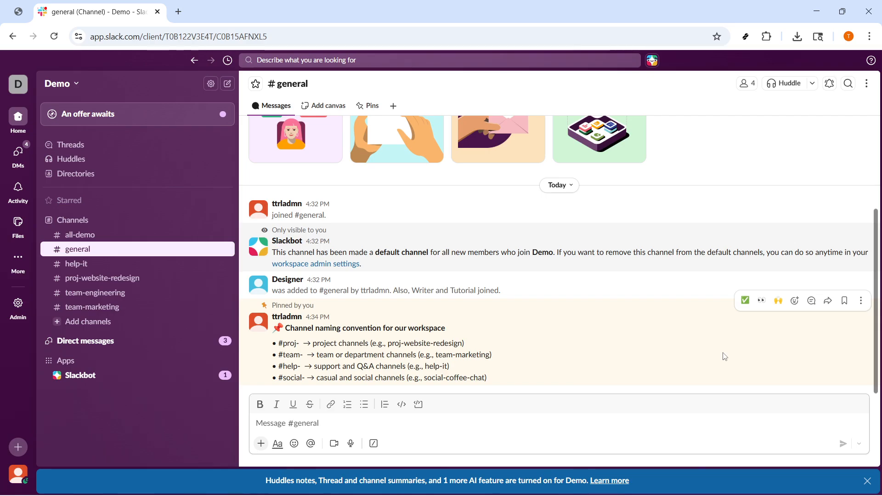
pyautogui.click(746, 300)
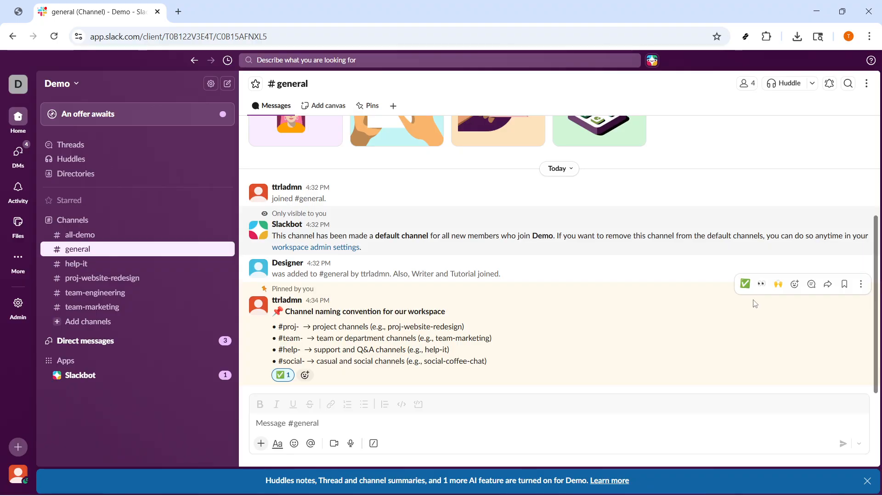